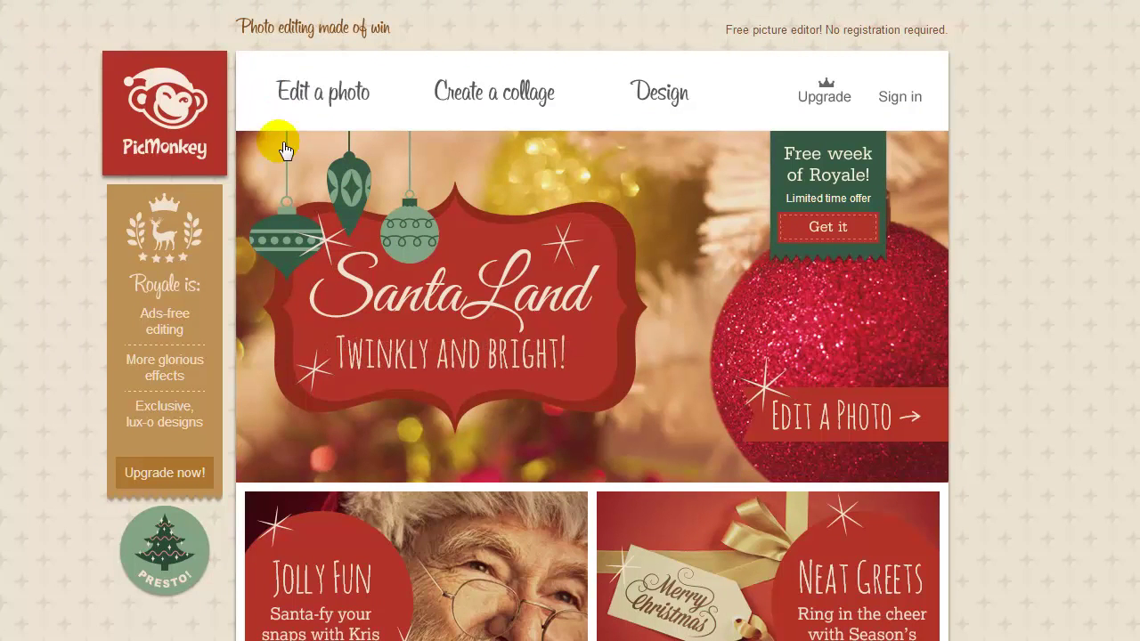
Open the pink ripple frame image pinterest_ripple10 in the photo editor
click(312, 89)
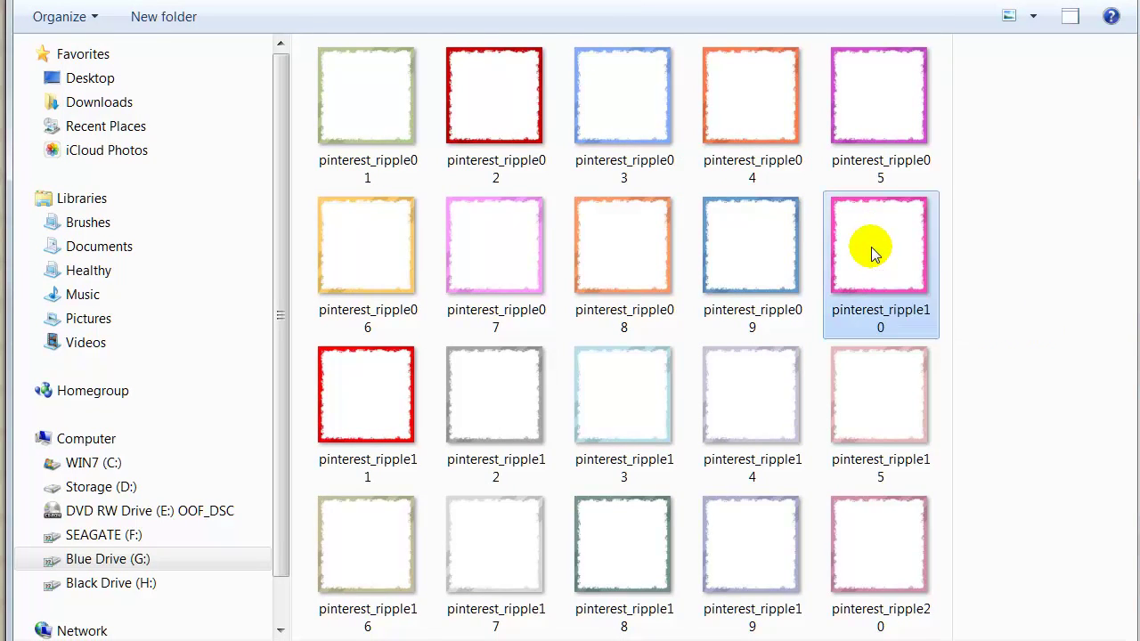
double_click(873, 254)
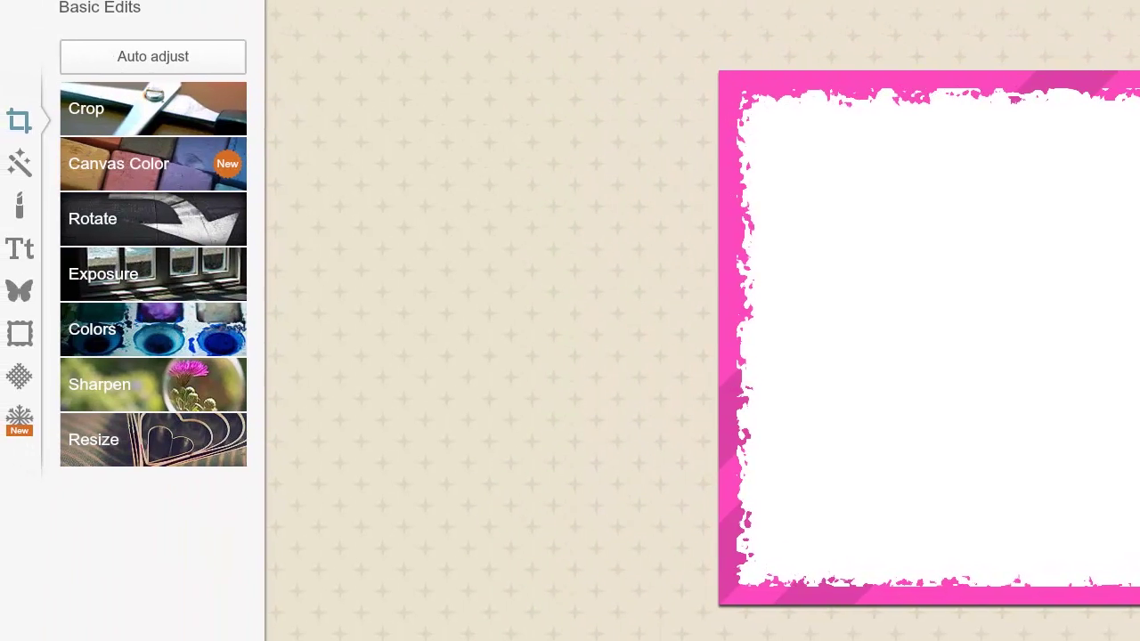
Add a Poetsen One text box containing the four-line 'Roses are Red' poem
click(21, 256)
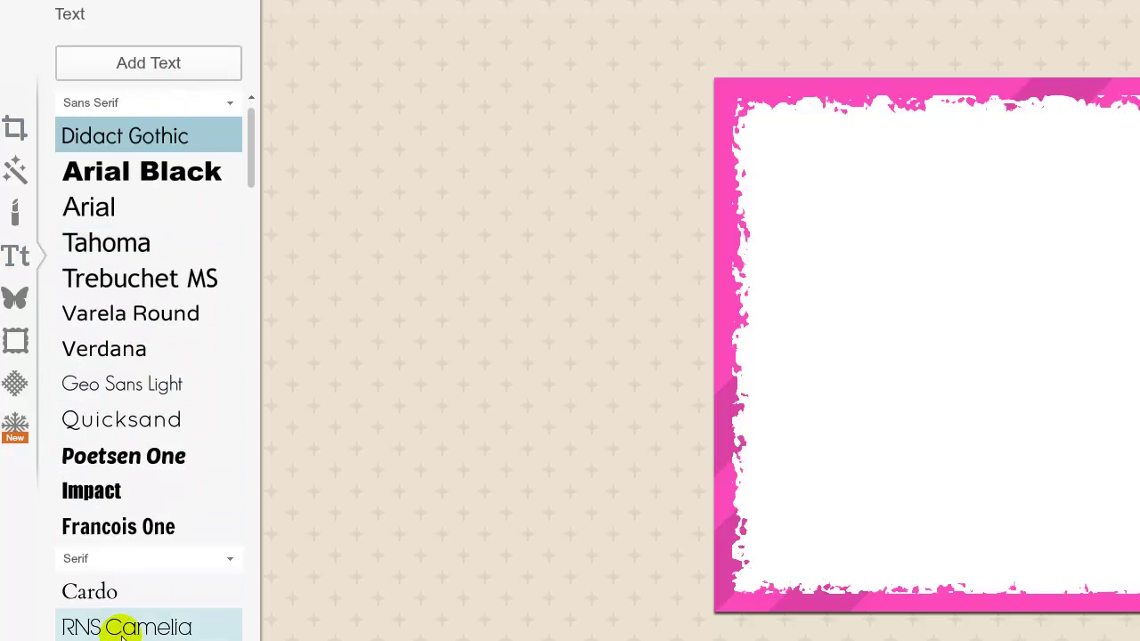
click(112, 456)
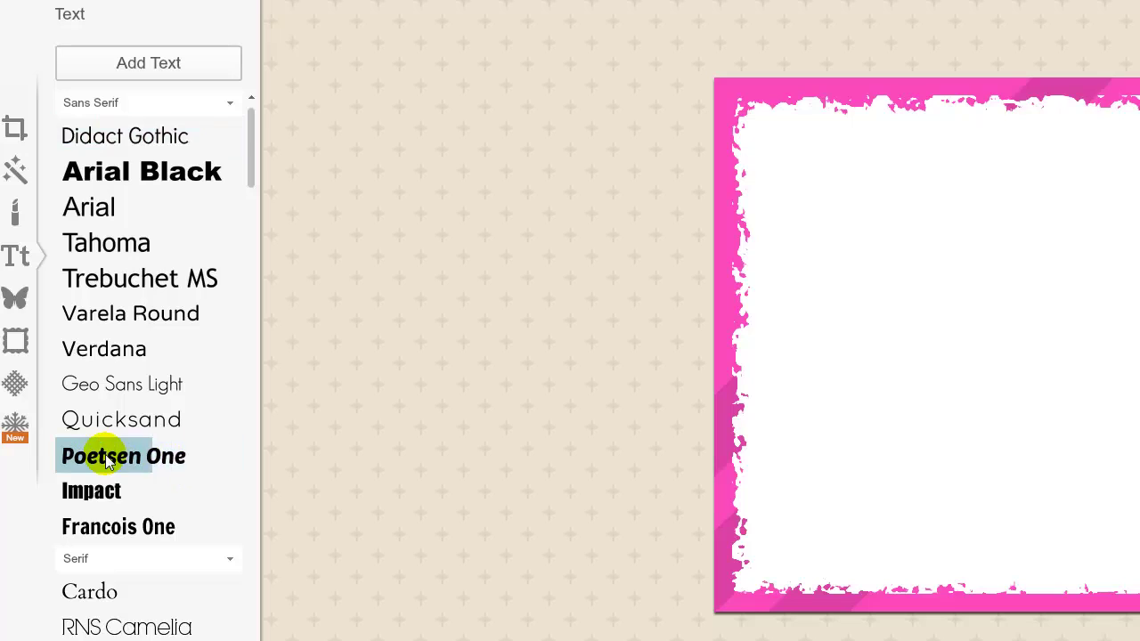
click(165, 72)
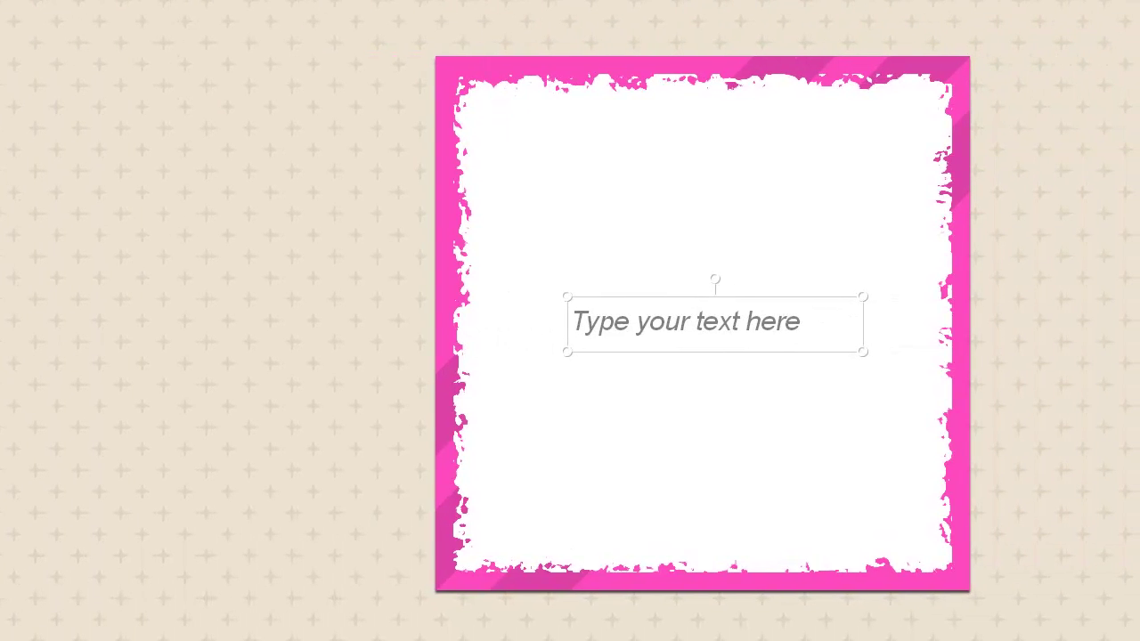
drag(801, 129, 288, 70)
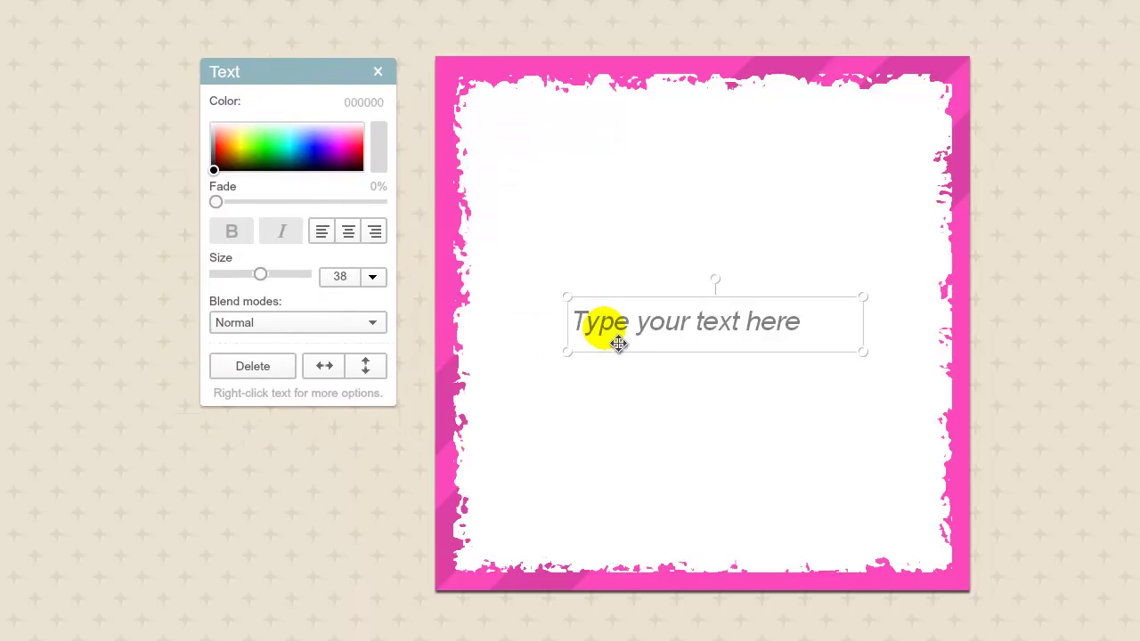
click(631, 342)
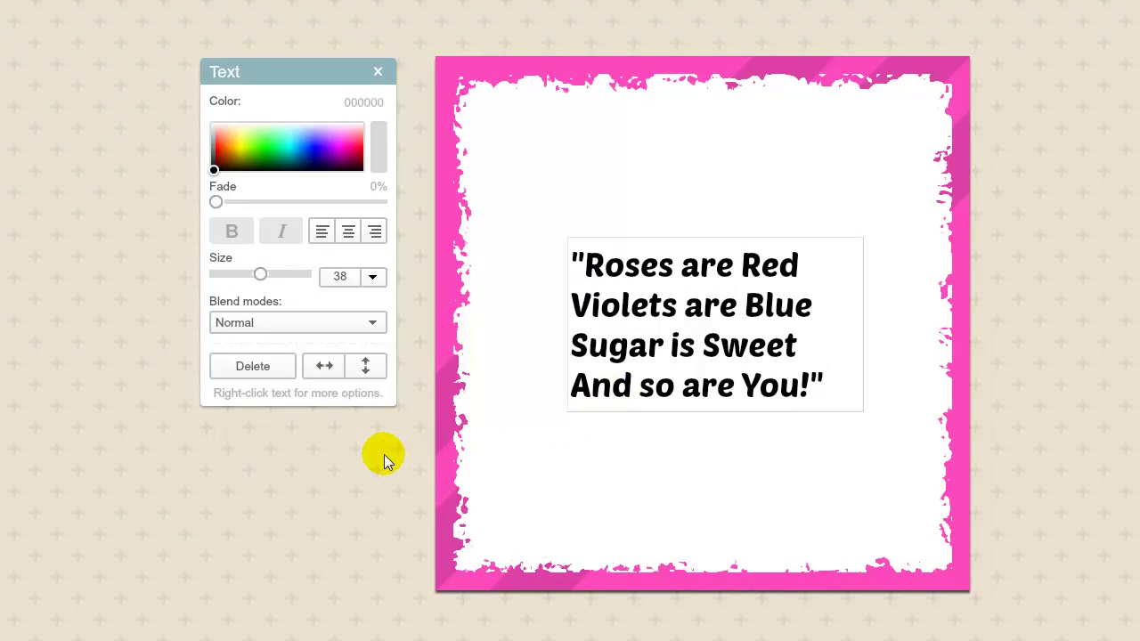
click(383, 454)
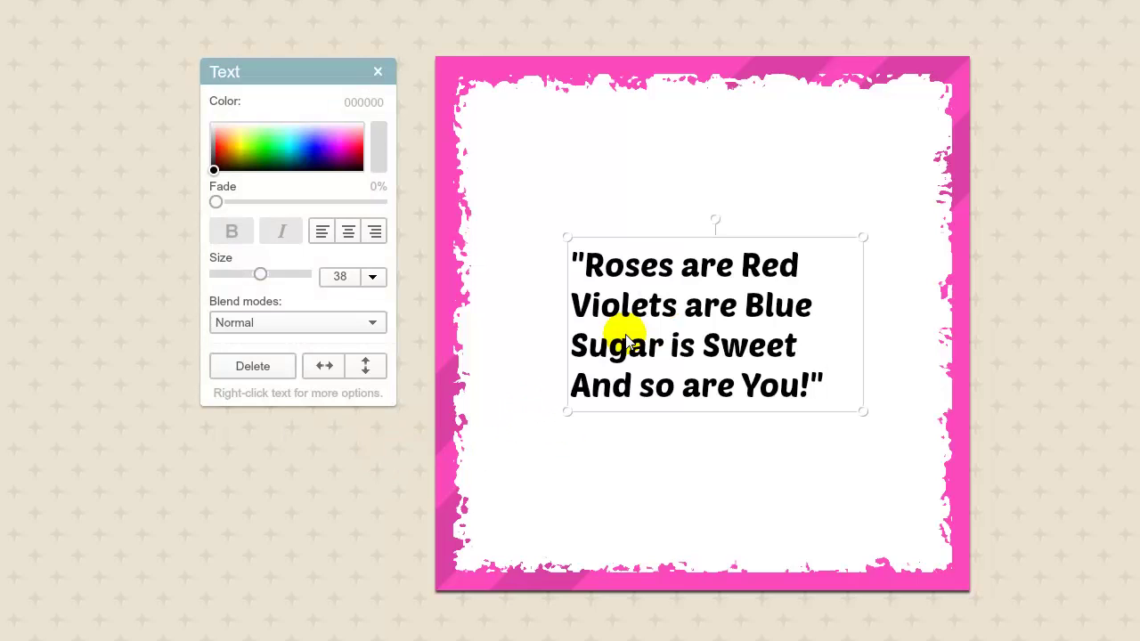
Move the poem to the top of the frame, centre-align it, and enlarge it to size 58
drag(626, 339, 634, 211)
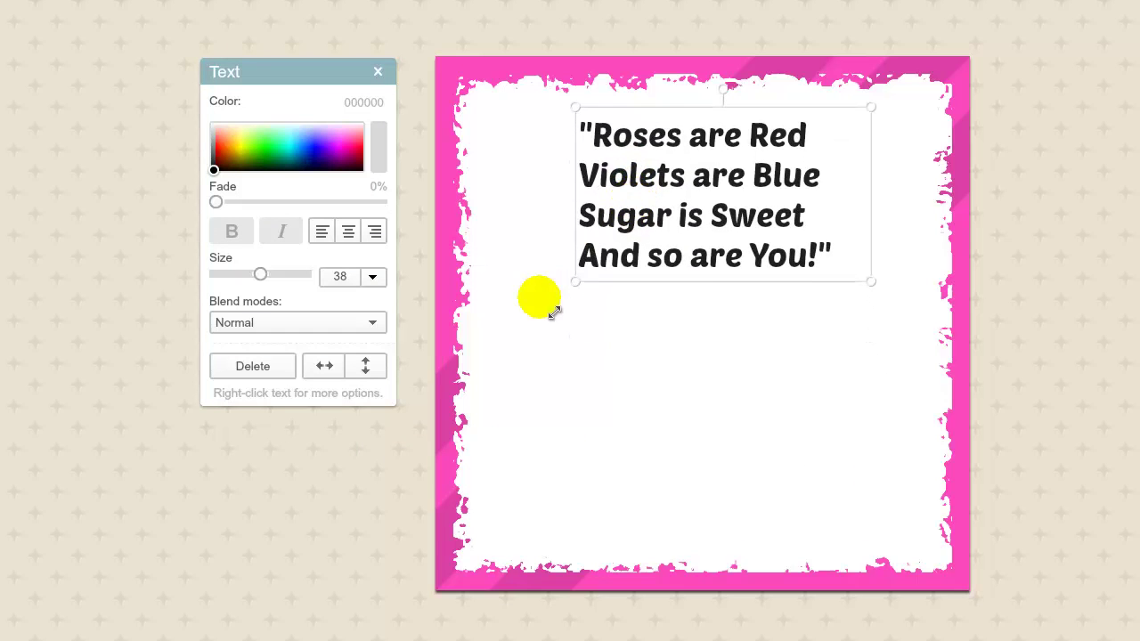
drag(585, 303, 485, 347)
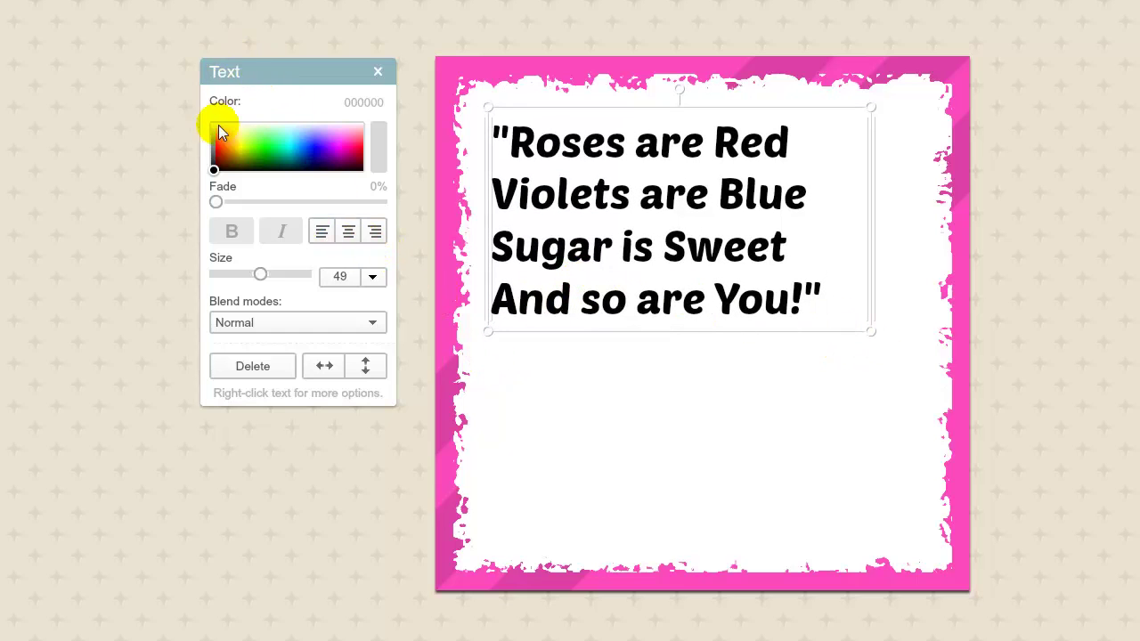
click(349, 233)
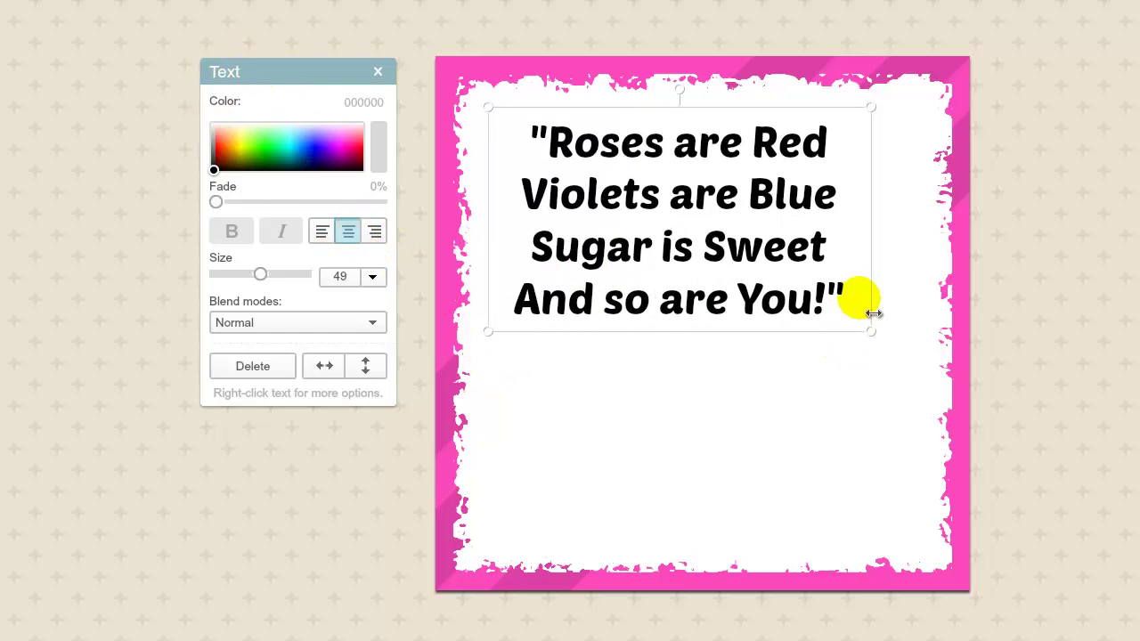
drag(882, 338, 934, 382)
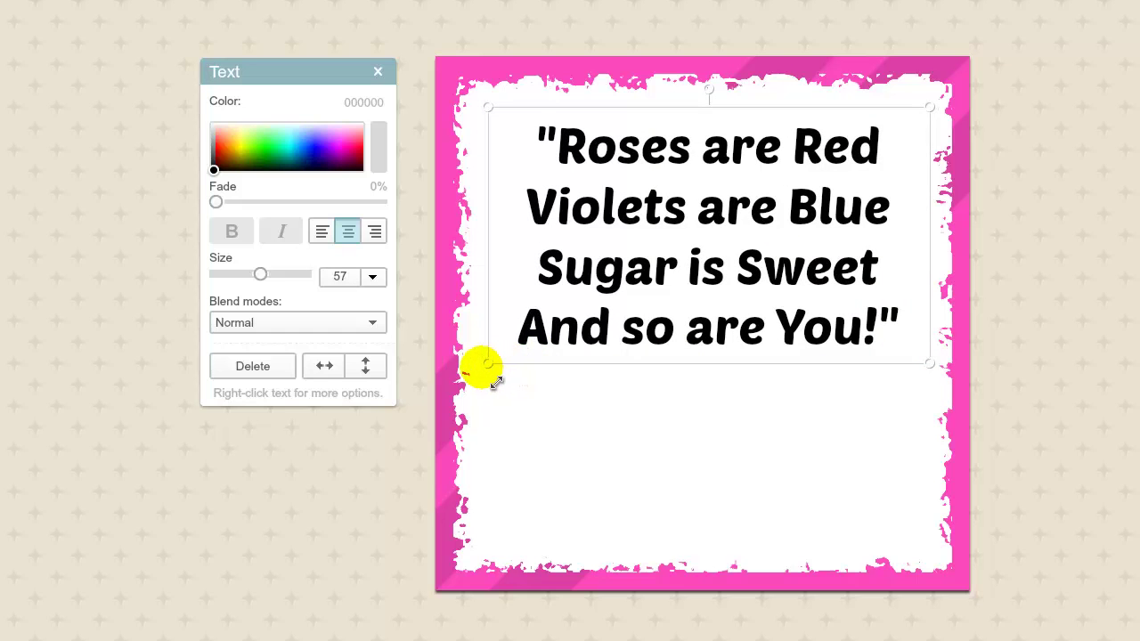
drag(497, 381, 487, 388)
drag(676, 243, 674, 267)
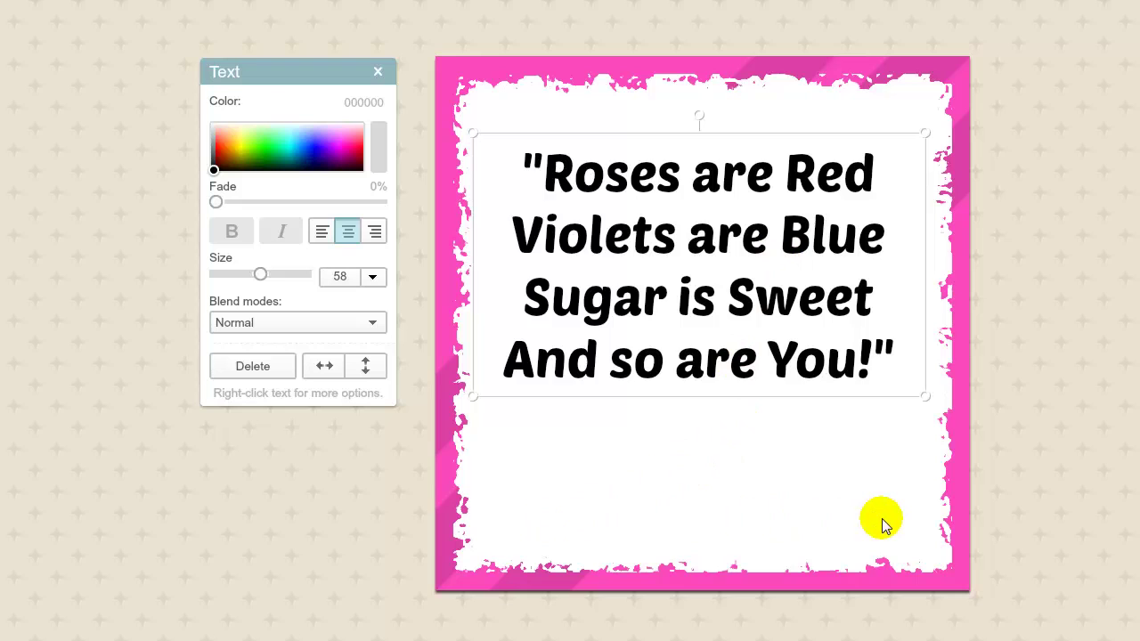
Place a widened new text box along the frame's bottom for the website URL
click(387, 487)
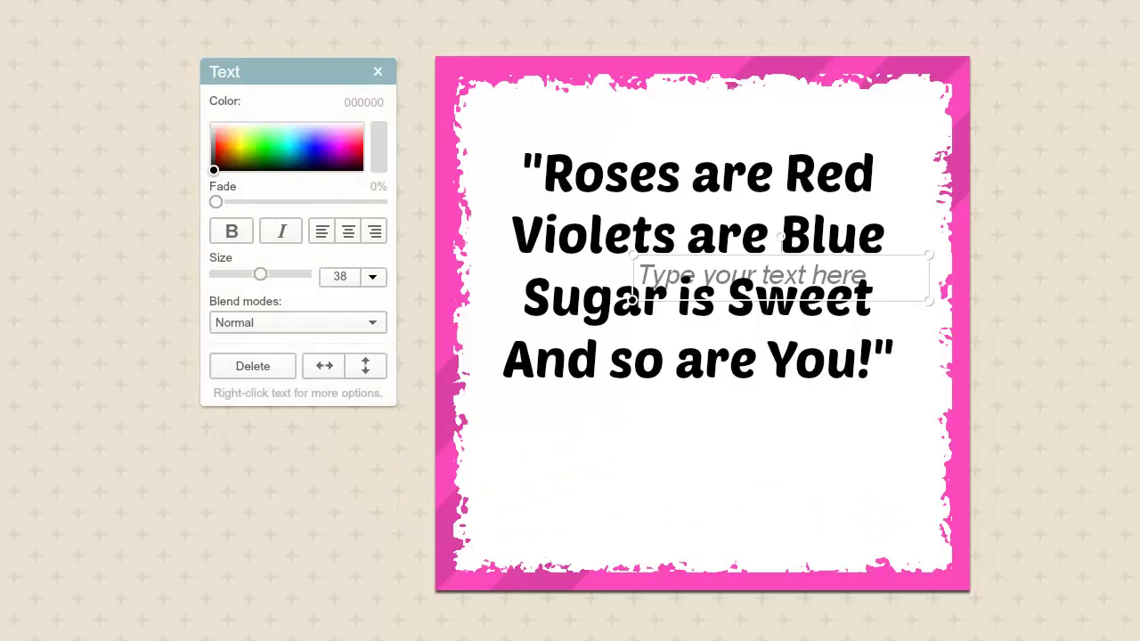
drag(768, 288, 618, 521)
drag(797, 520, 939, 517)
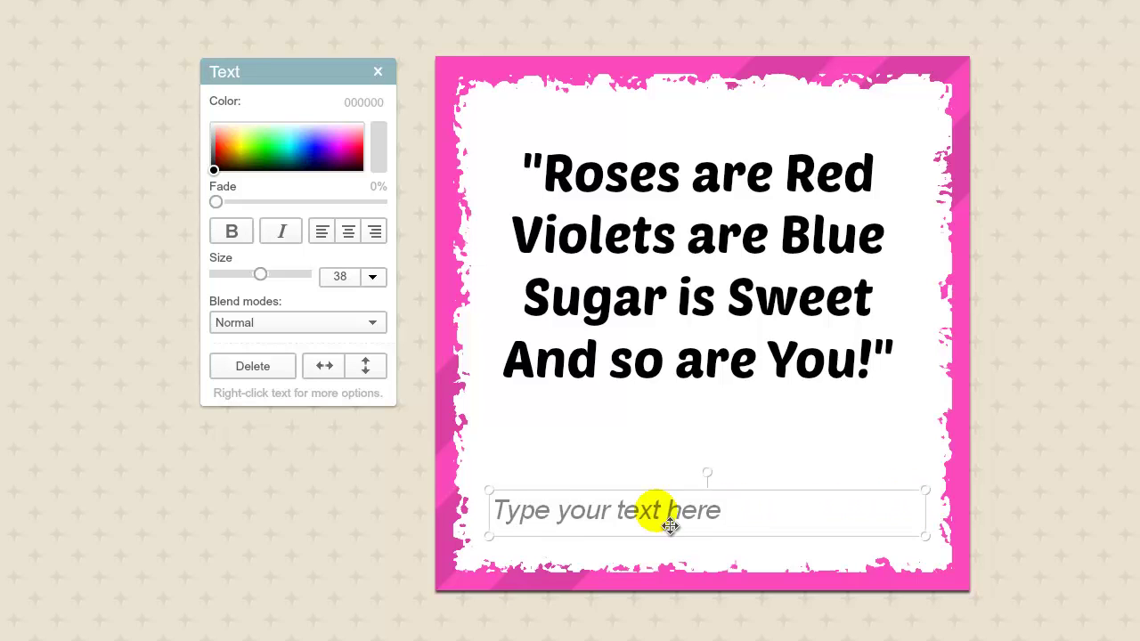
click(566, 523)
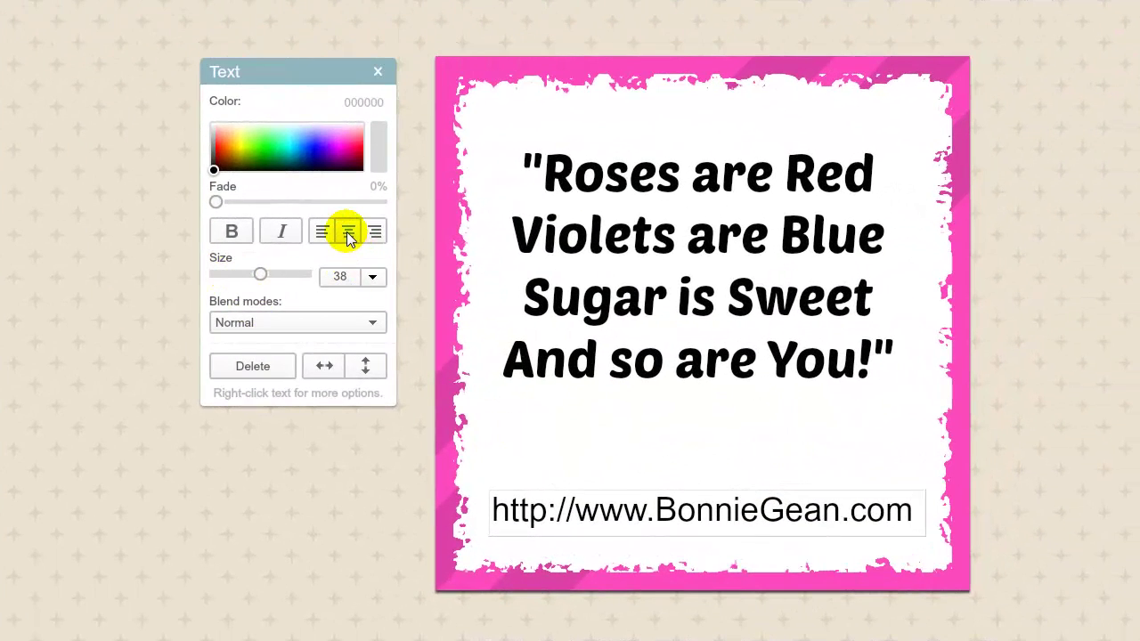
Make the URL centred, bold, size 30 and blue so it fits one line
click(347, 233)
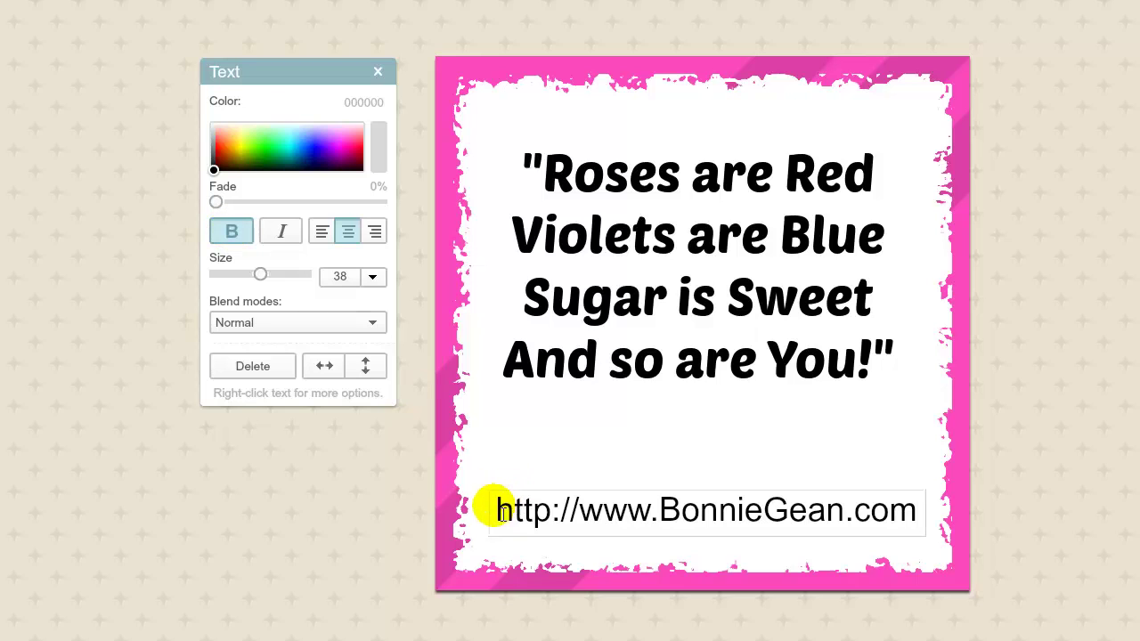
drag(496, 508, 1008, 533)
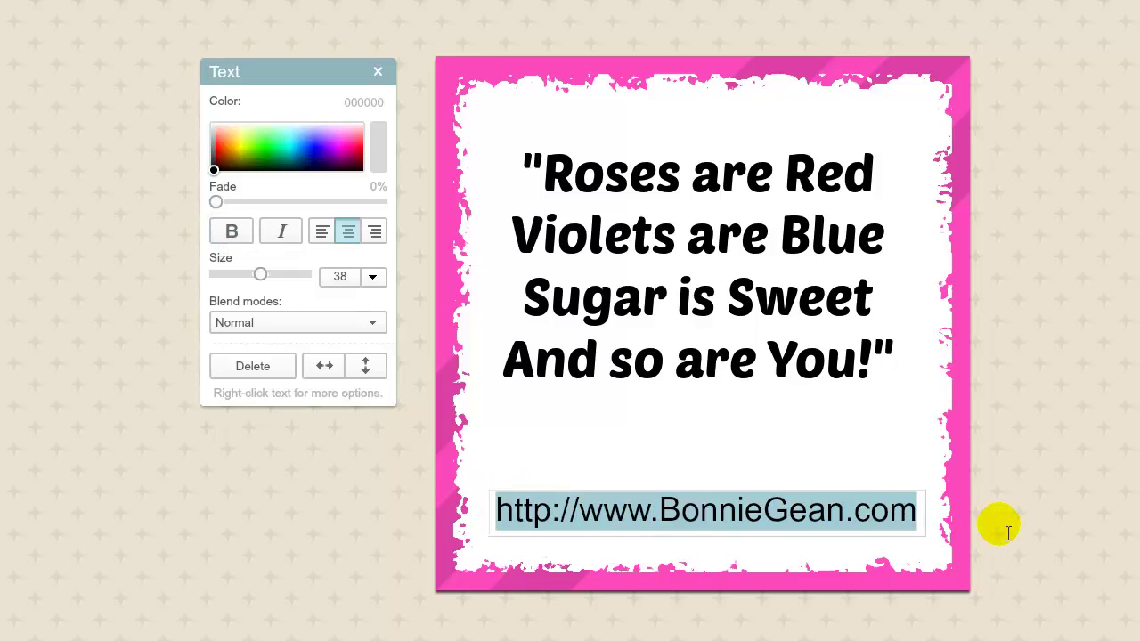
click(232, 233)
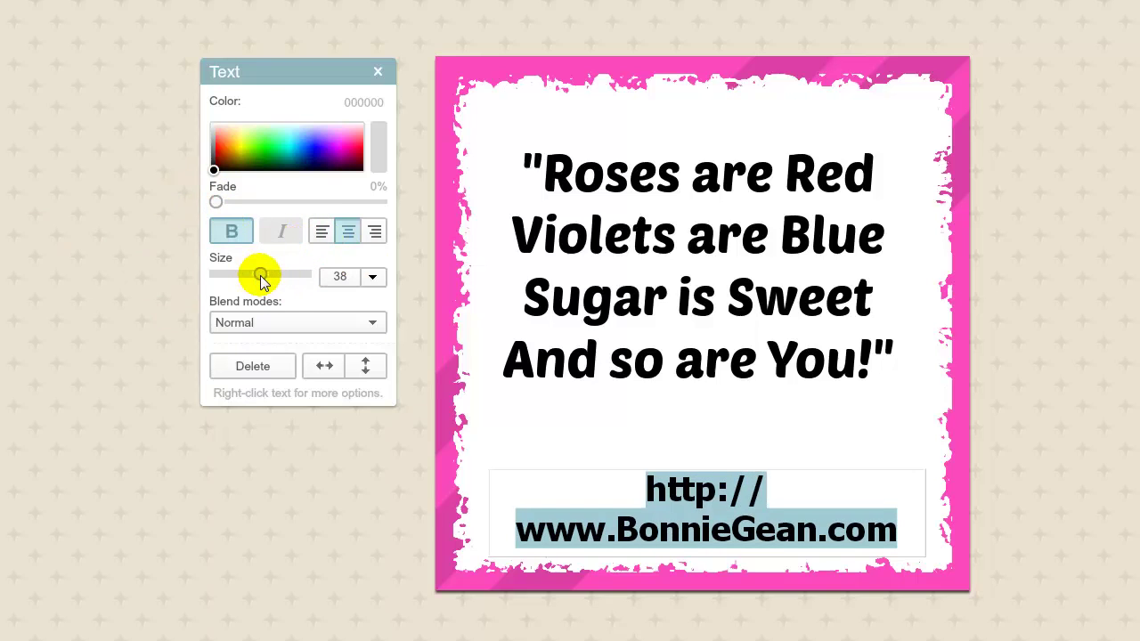
drag(261, 279, 254, 279)
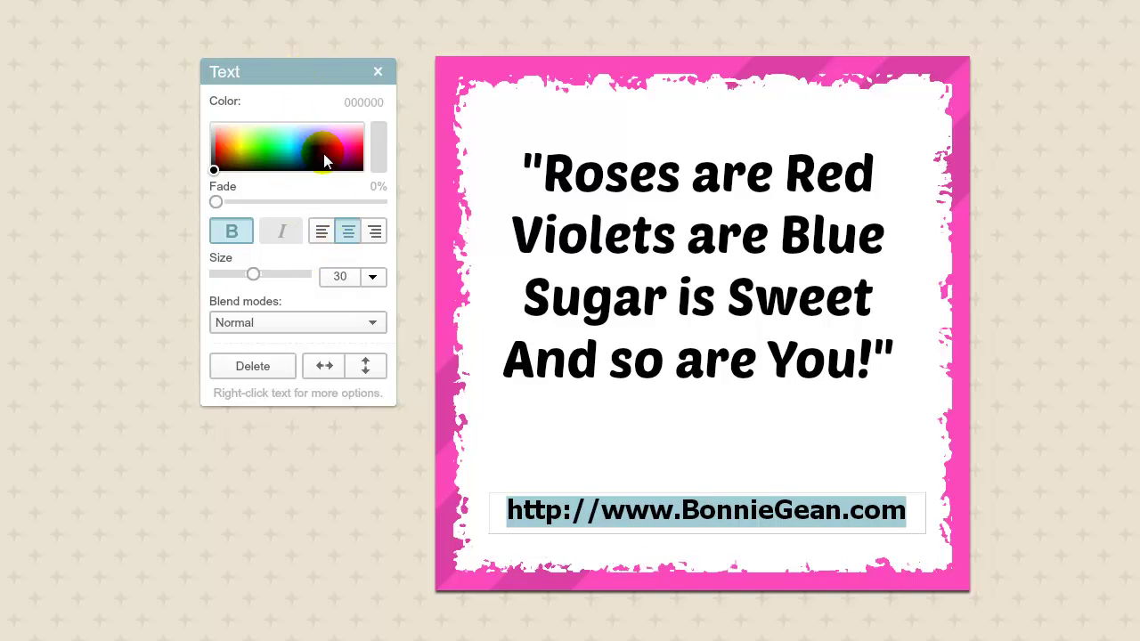
click(309, 140)
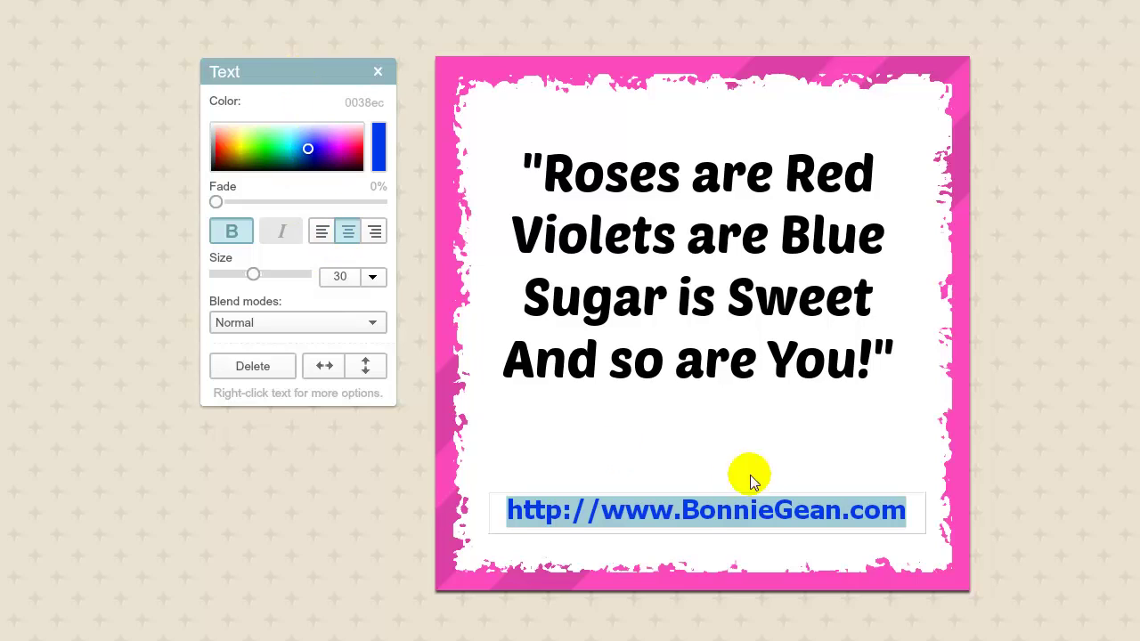
click(1024, 467)
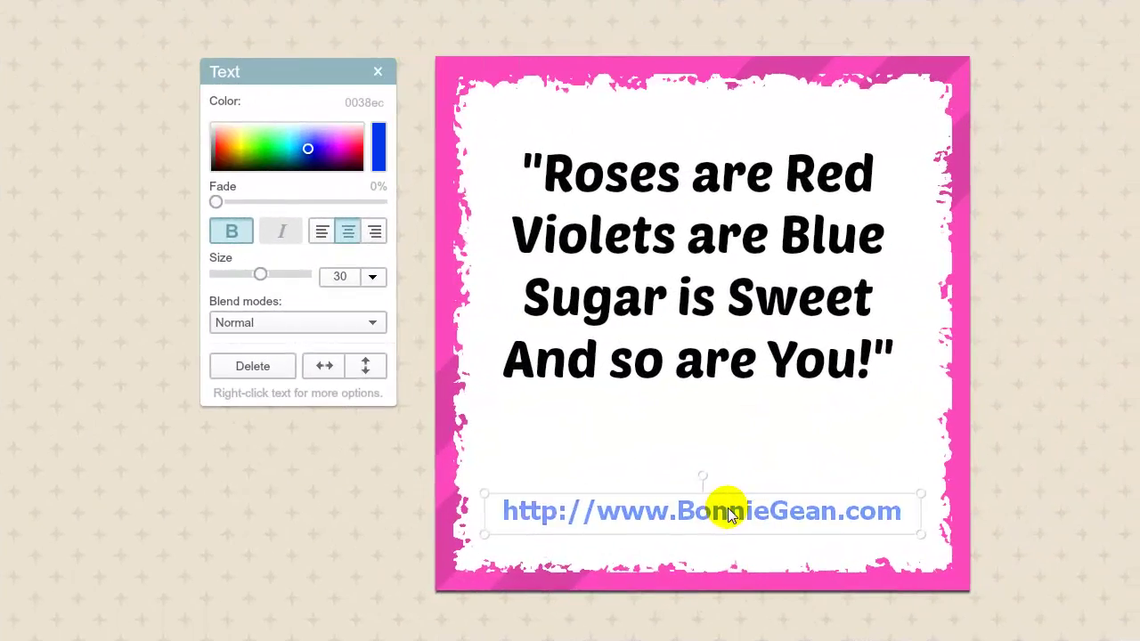
click(1026, 409)
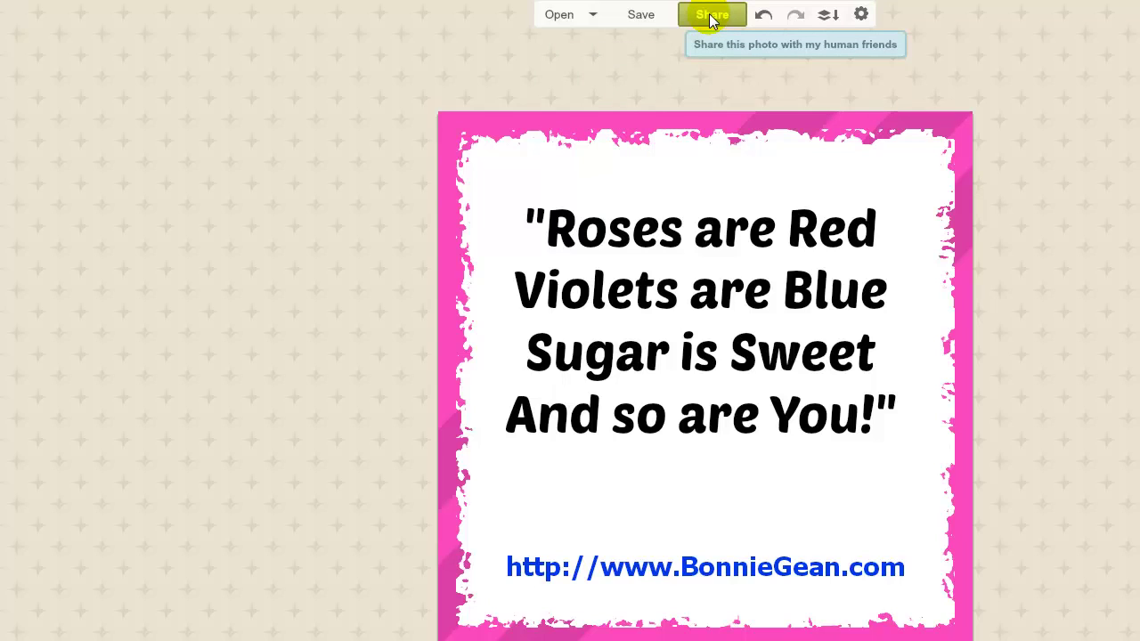
Rename the image to pinterest_rquote01 in the save options
click(641, 16)
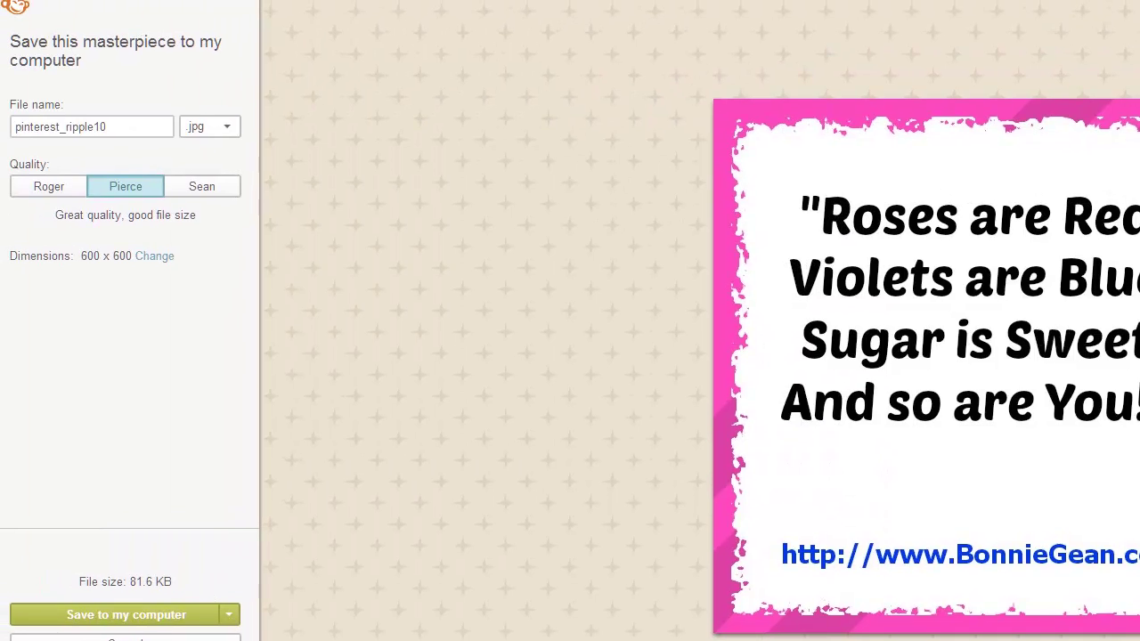
drag(65, 127, 140, 125)
text(ro)
text(uote01)
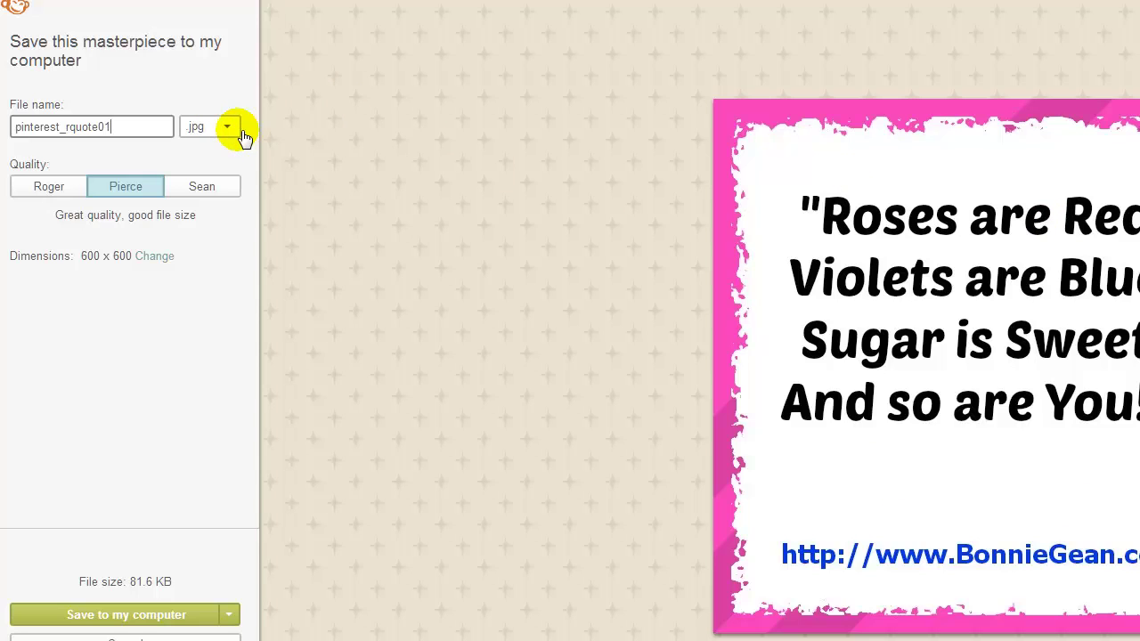
Compare the Roger, Pierce and Sean qualities, choose lowest-quality Roger, and save to the computer
click(49, 188)
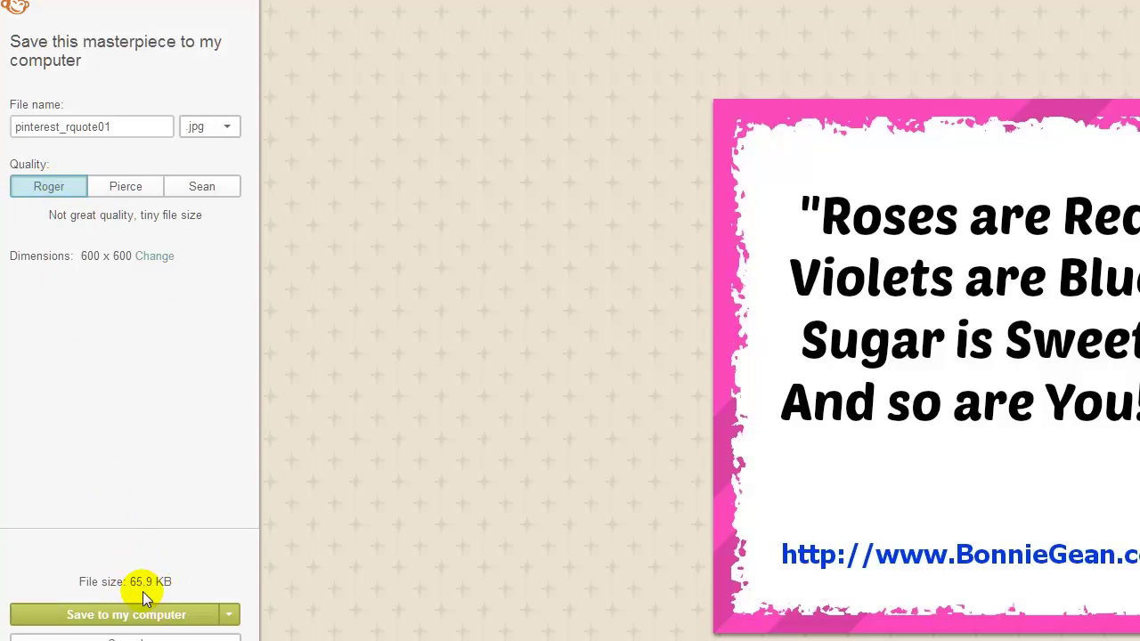
click(125, 189)
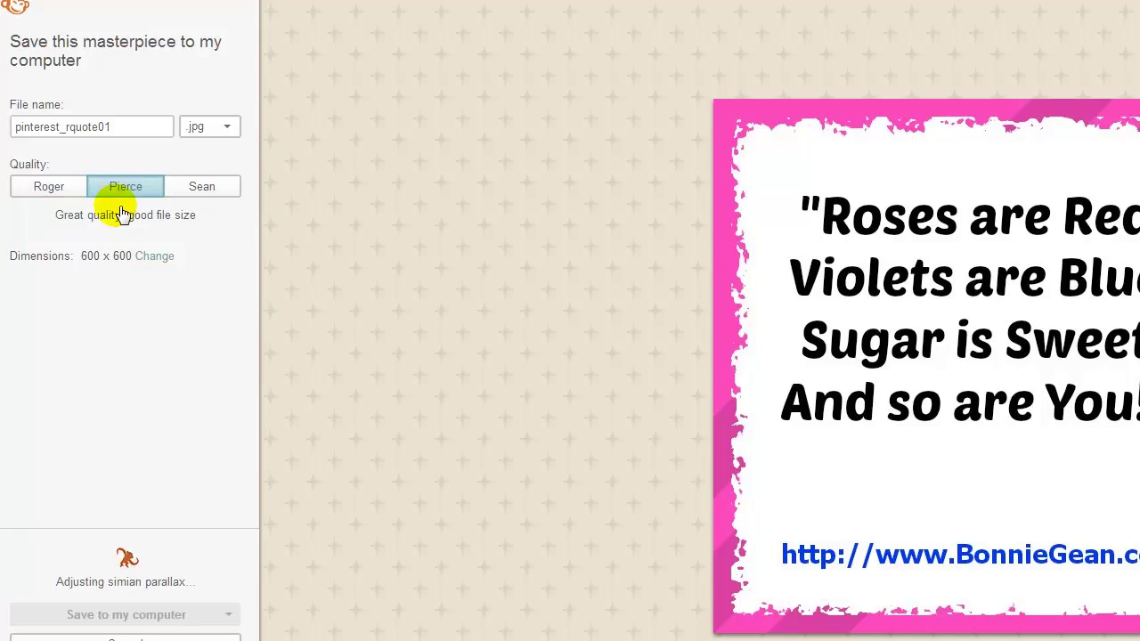
click(197, 185)
click(170, 612)
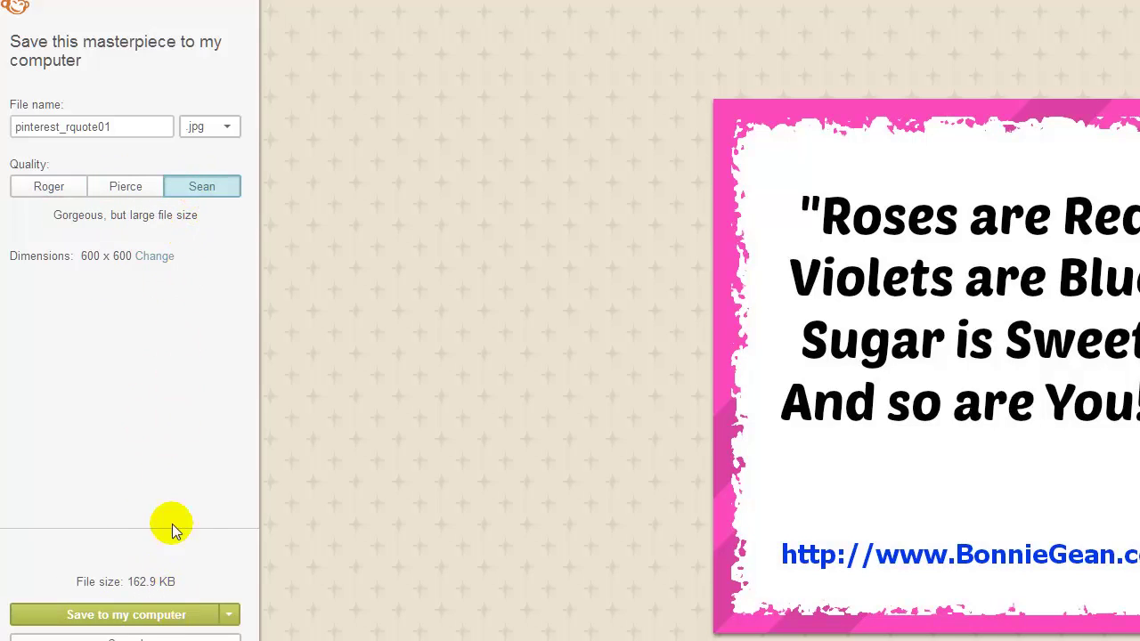
click(47, 187)
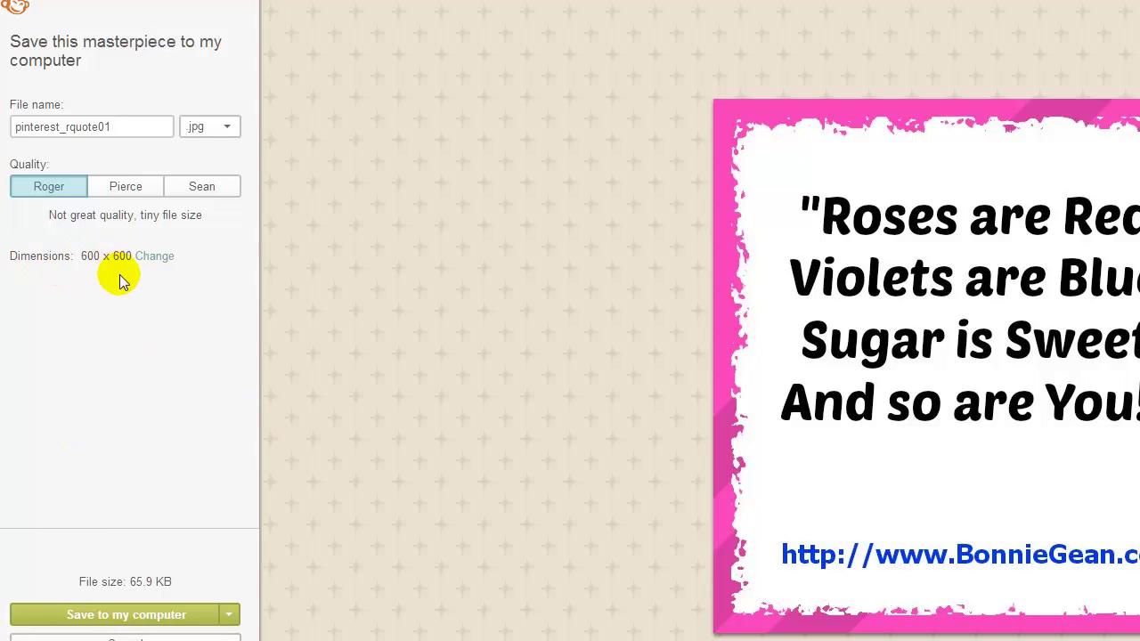
click(124, 617)
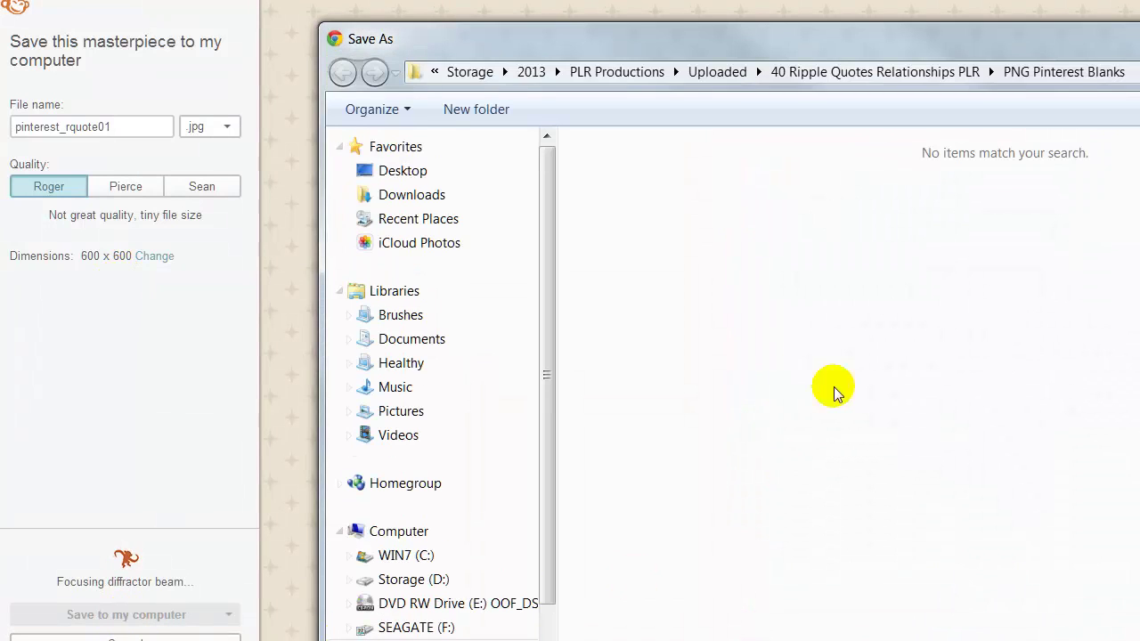
drag(662, 23, 343, 0)
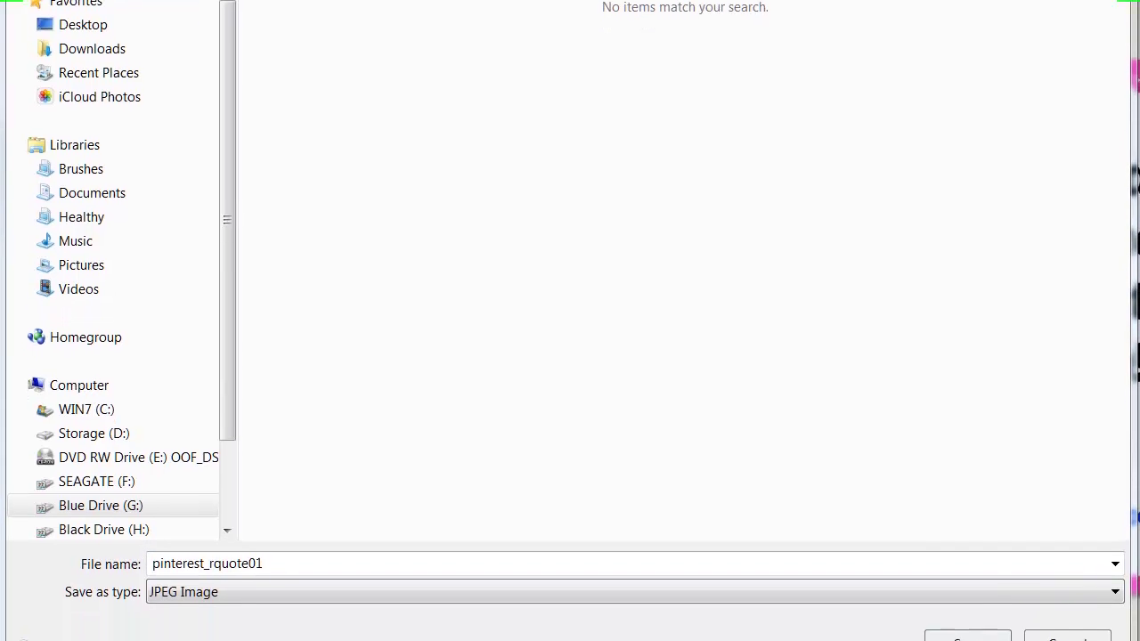
Save the JPEG pinterest_rquote01 and switch to its folder in Explorer
click(983, 612)
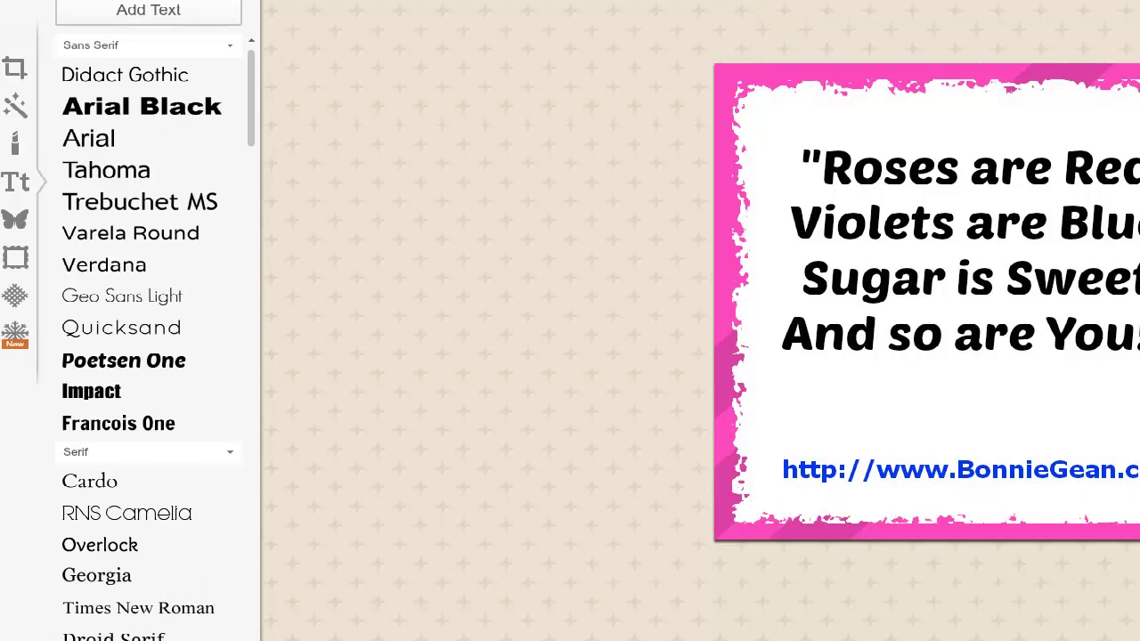
key(alt+Tab)
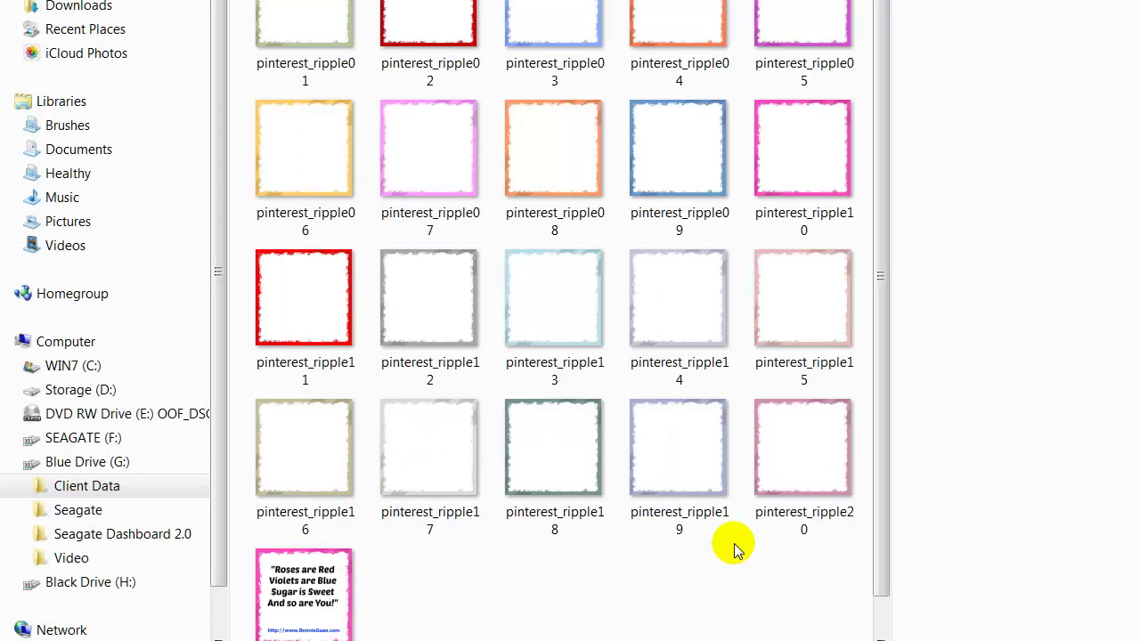
Preview the saved pinterest_rquote01 image, then the light-blue pinterest_ripple13 frame
click(298, 607)
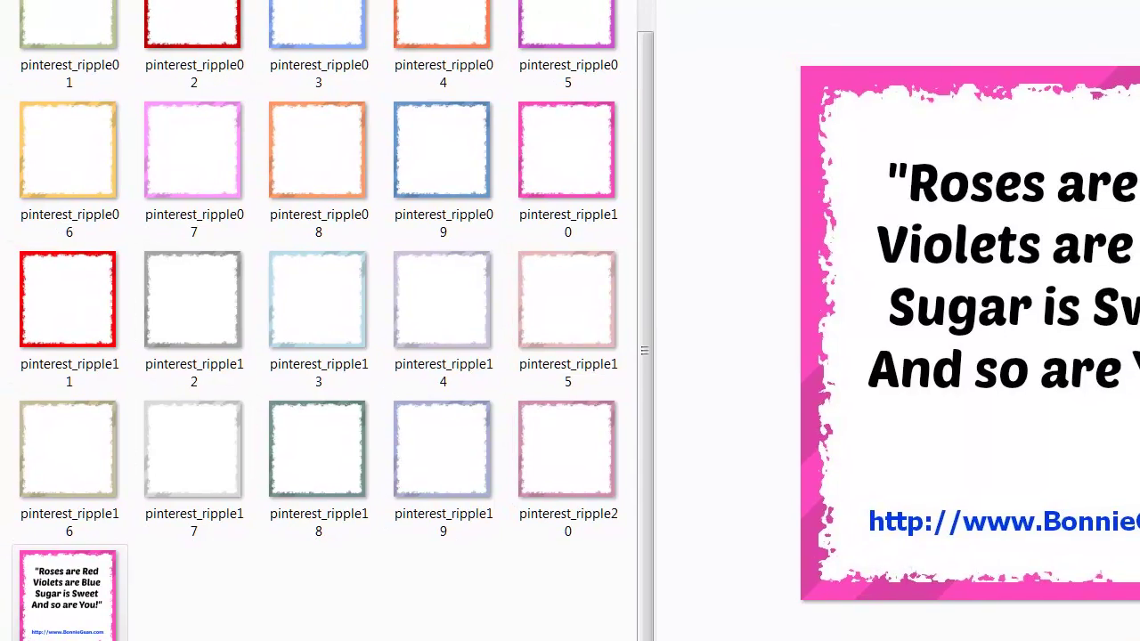
click(331, 303)
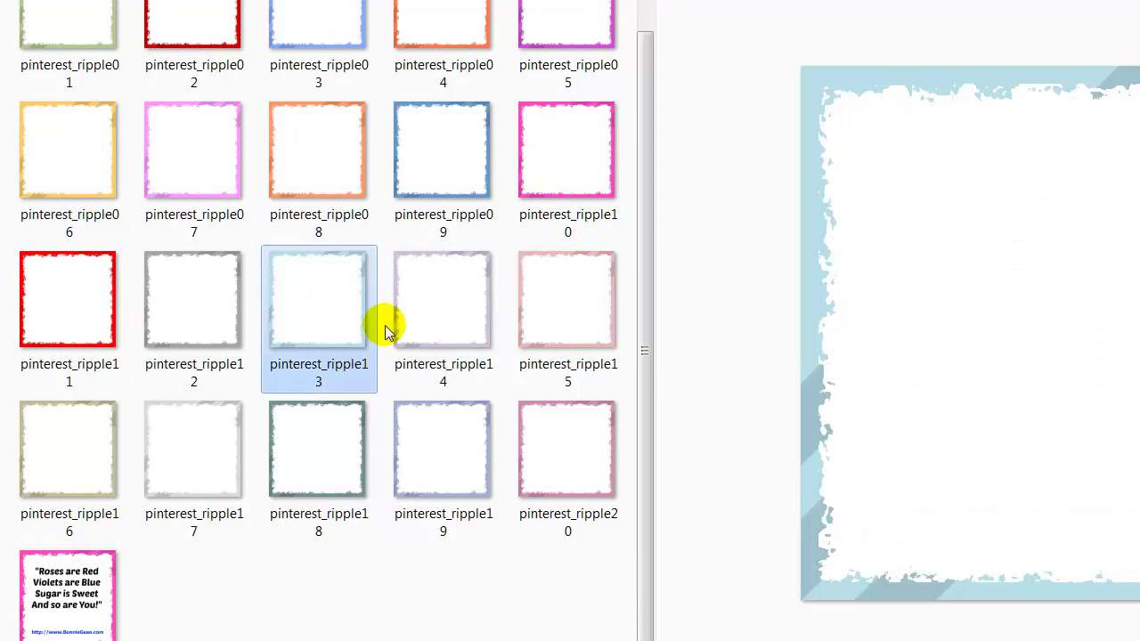
drag(649, 51, 603, 33)
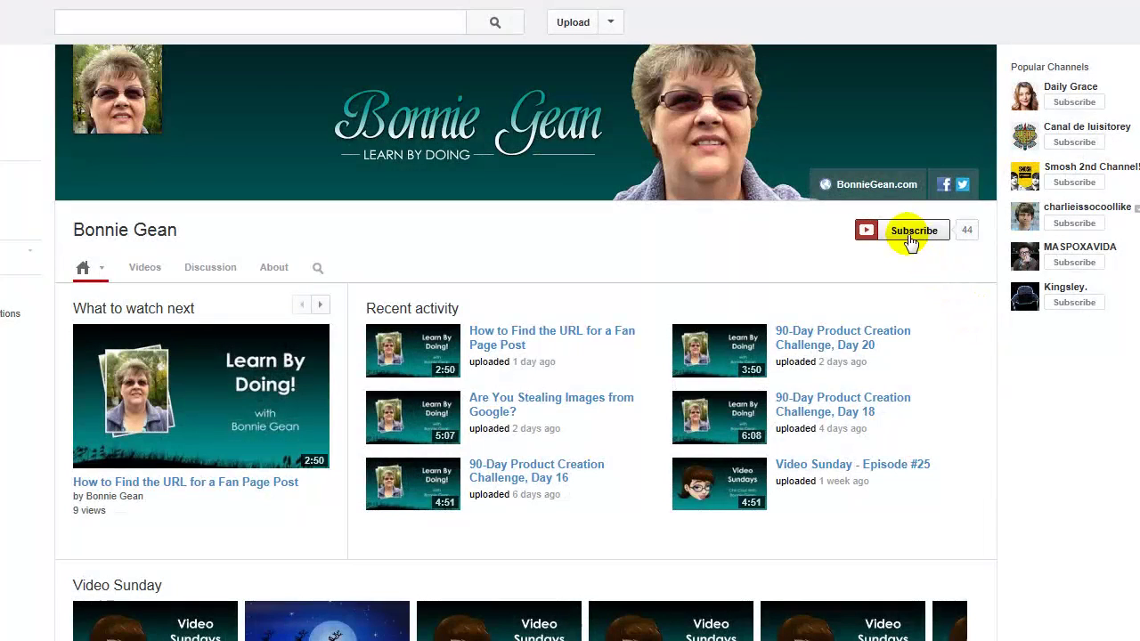
Subscribe to the channel and enable e-mail notifications for new uploads
click(910, 239)
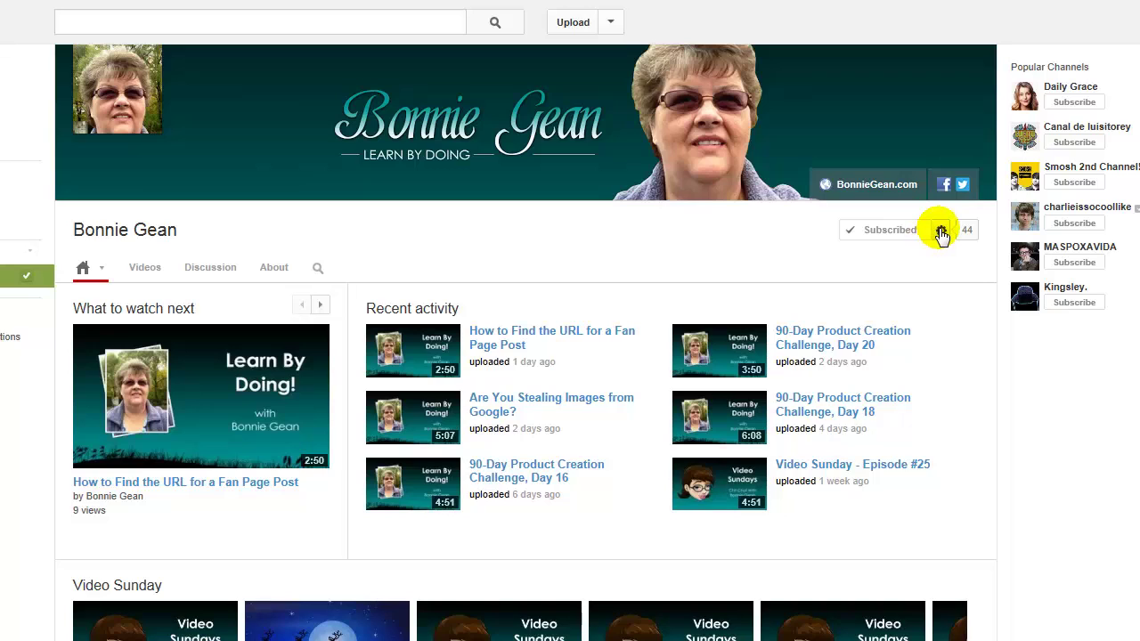
click(941, 232)
click(600, 376)
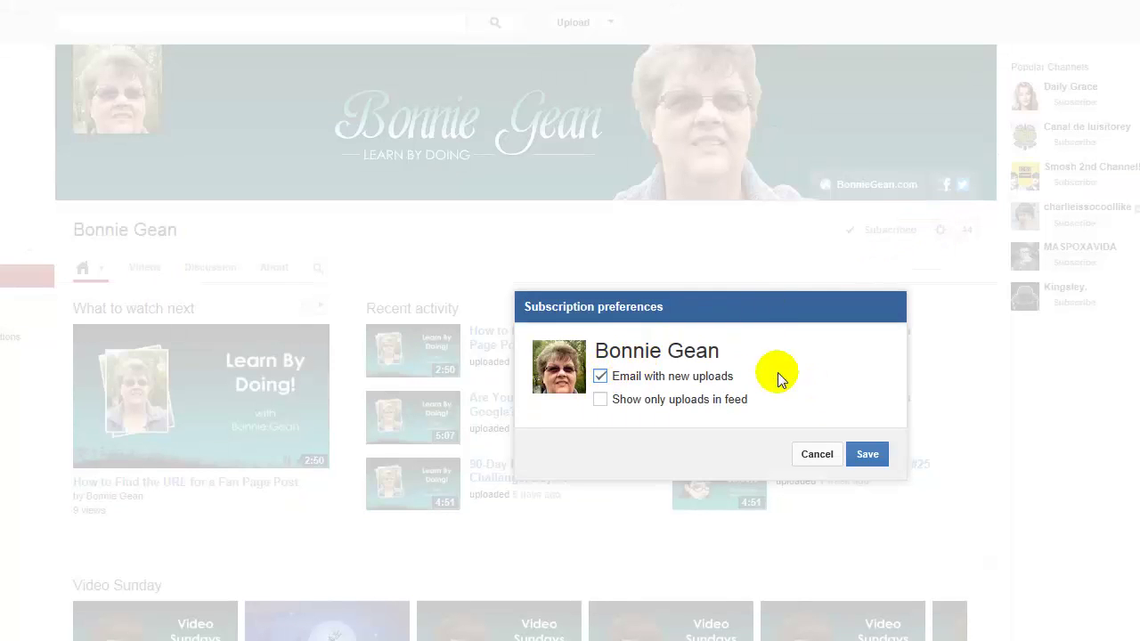